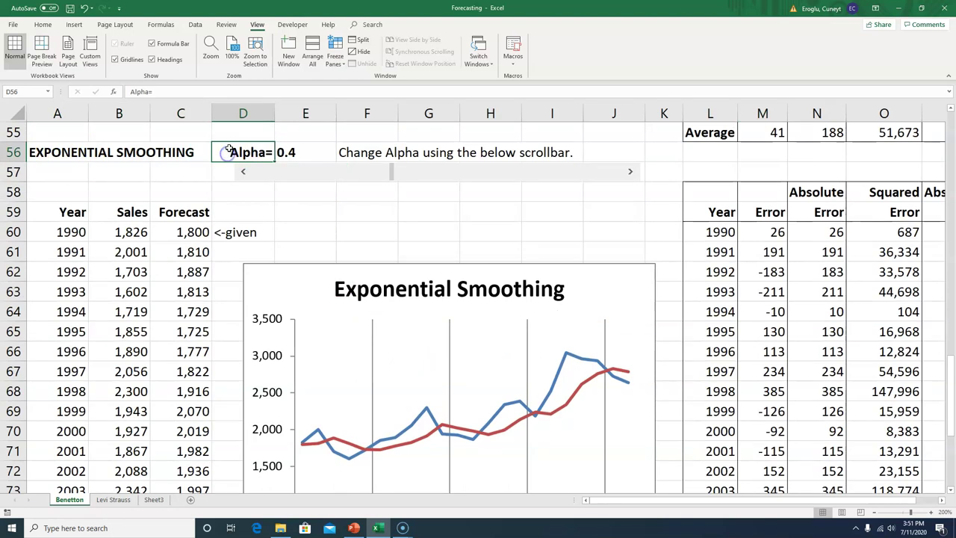
Examine the Alpha setting and the Year, Sales and Forecast columns of the Exponential Smoothing table.
{"action": "left_click_drag", "start_coordinate": [241, 153], "coordinate": [306, 153]}
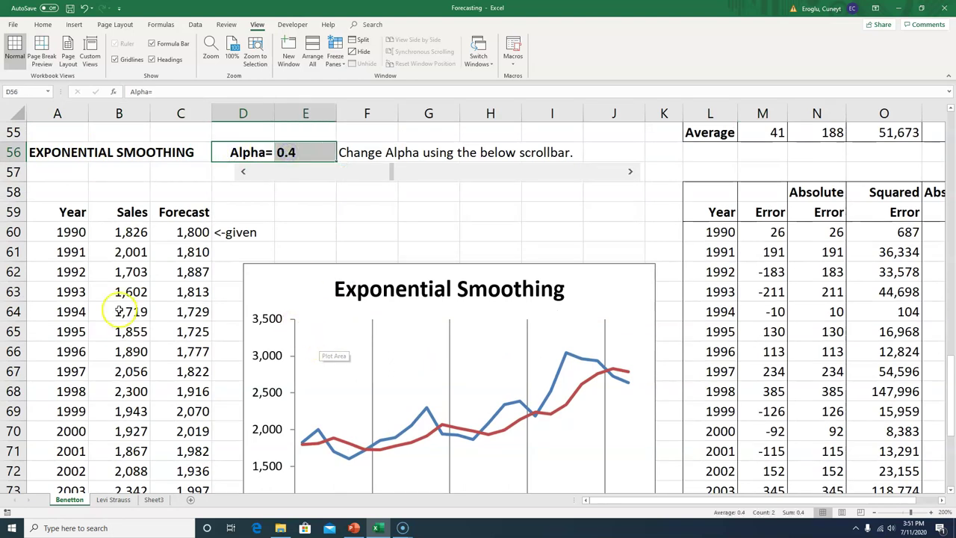
{"action": "left_click", "coordinate": [66, 214]}
{"action": "left_click_drag", "start_coordinate": [66, 214], "coordinate": [60, 431]}
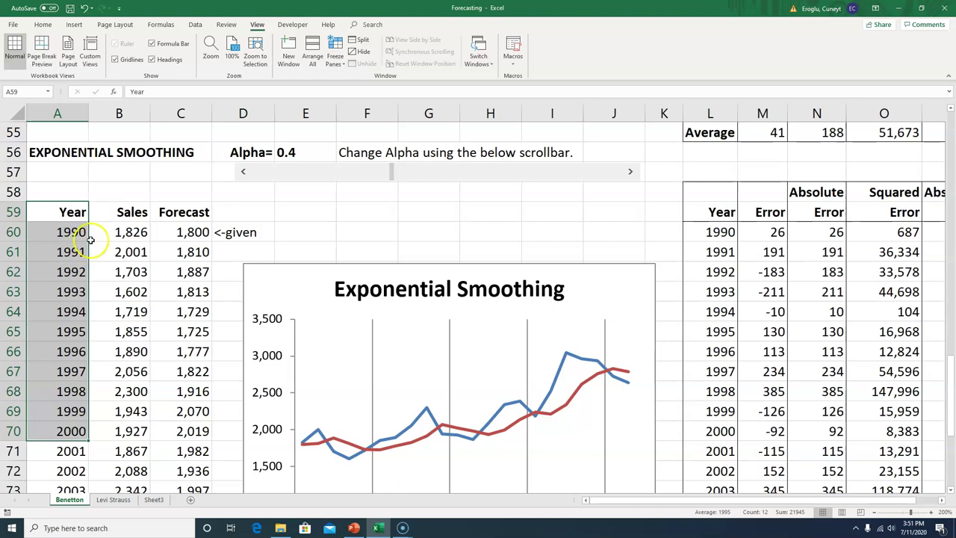
{"action": "left_click_drag", "start_coordinate": [109, 212], "coordinate": [95, 403]}
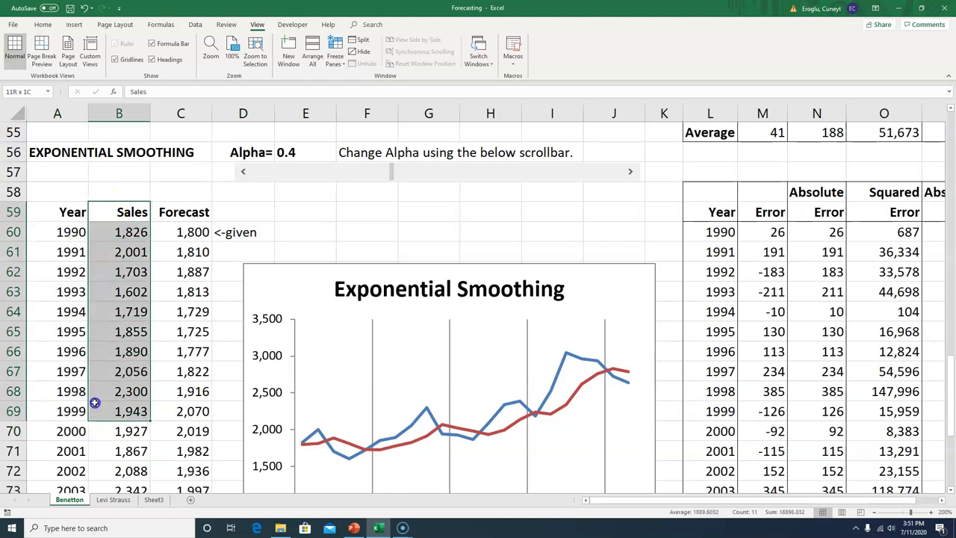
{"action": "left_click_drag", "start_coordinate": [185, 211], "coordinate": [174, 403]}
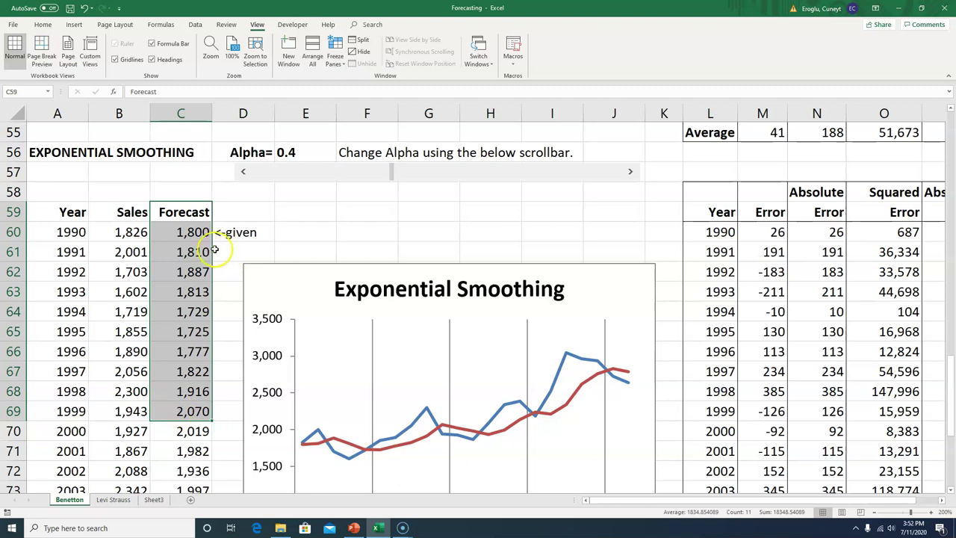
Examine the given 1990 forecast and trace how the 1991 forecast relates to 1990 sales and forecast.
{"action": "left_click", "coordinate": [181, 231]}
{"action": "left_click_drag", "start_coordinate": [181, 232], "coordinate": [245, 232]}
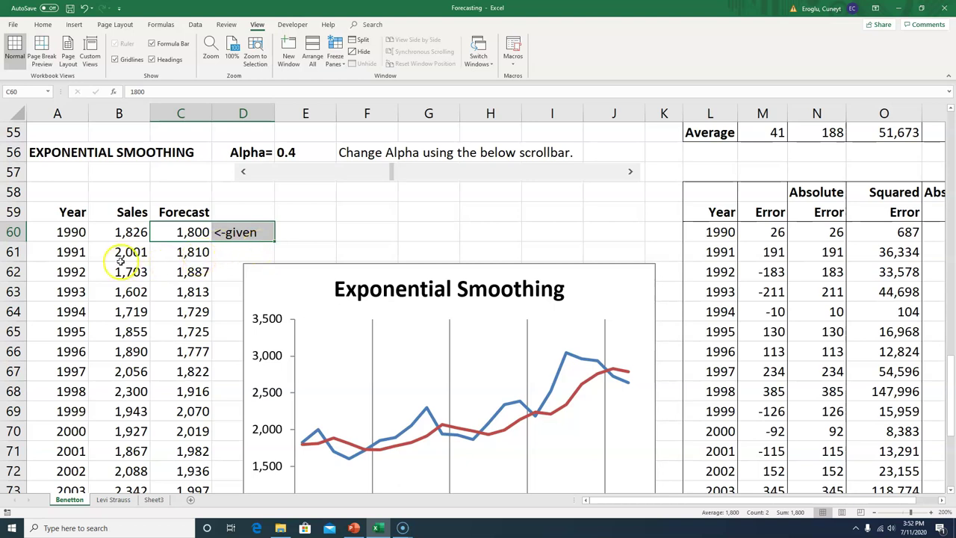
{"action": "left_click", "coordinate": [63, 254]}
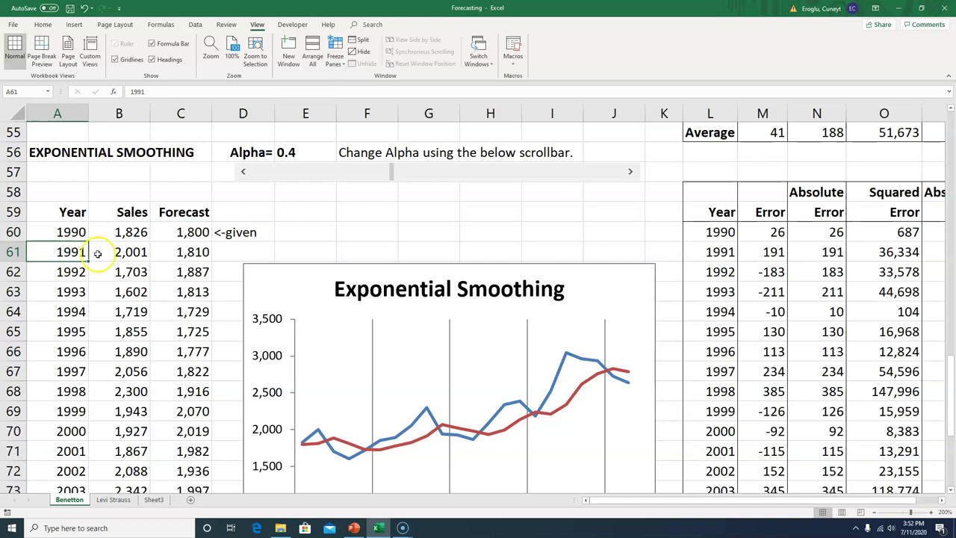
{"action": "left_click", "coordinate": [185, 254]}
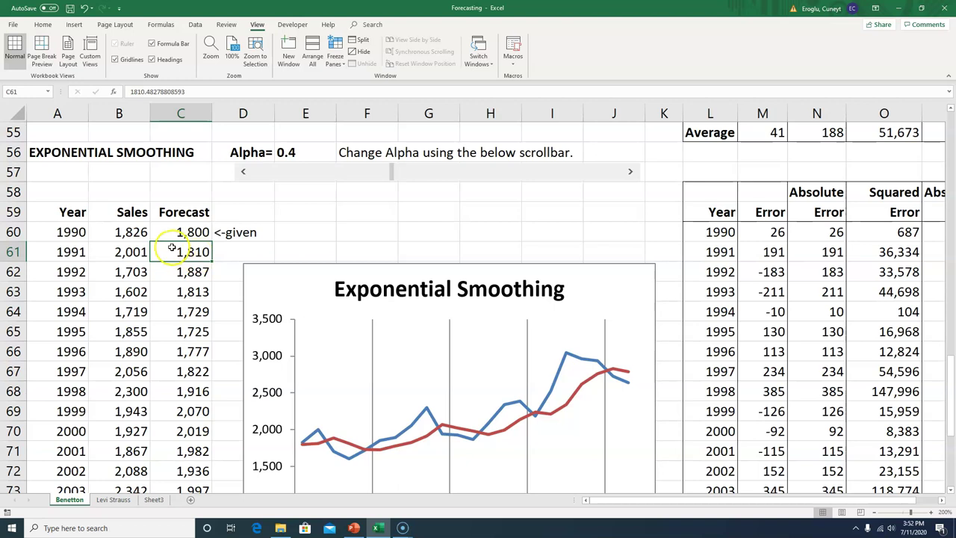
{"action": "left_click", "coordinate": [123, 236]}
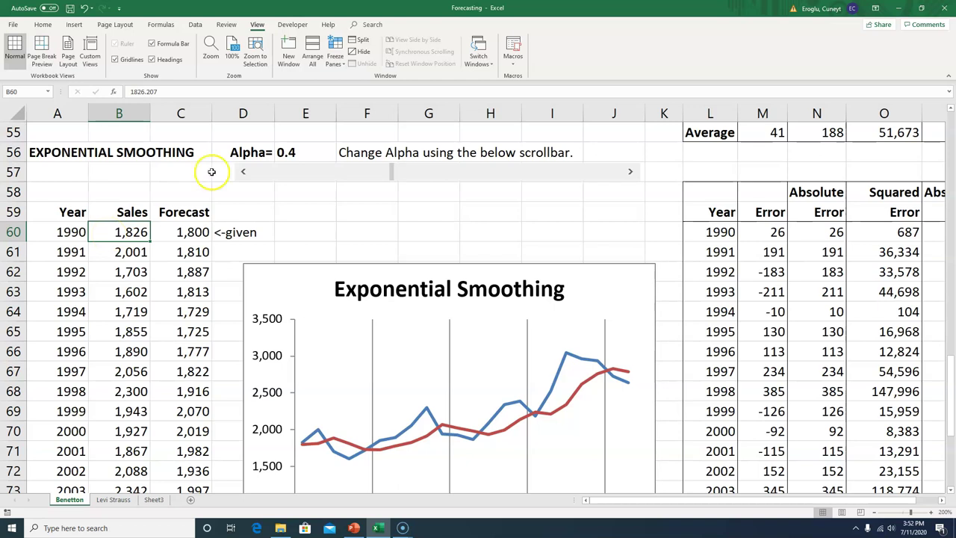
{"action": "left_click", "coordinate": [191, 233]}
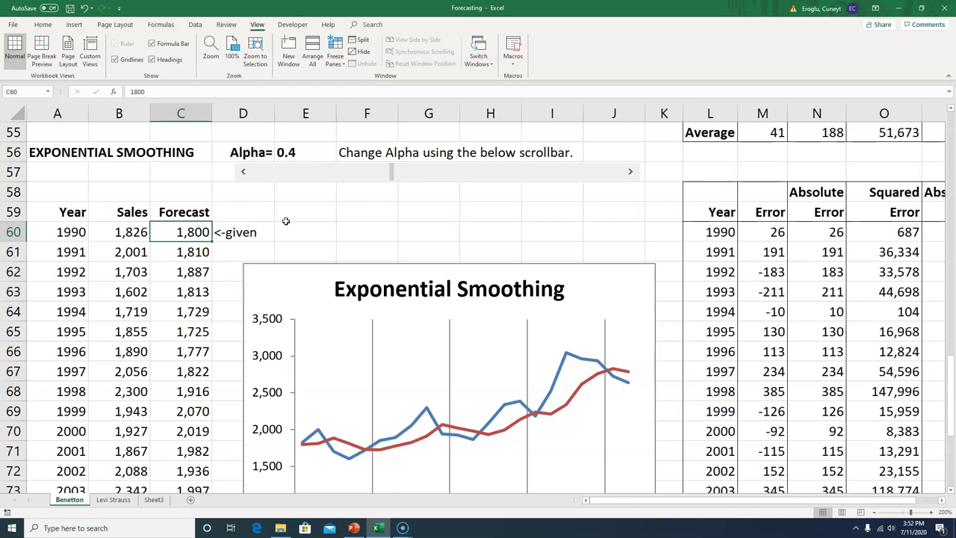
Compare the 1990 sales with the 1990 forecast and inspect the error formula for that year.
{"action": "left_click", "coordinate": [130, 232]}
{"action": "left_click_drag", "start_coordinate": [130, 231], "coordinate": [187, 232]}
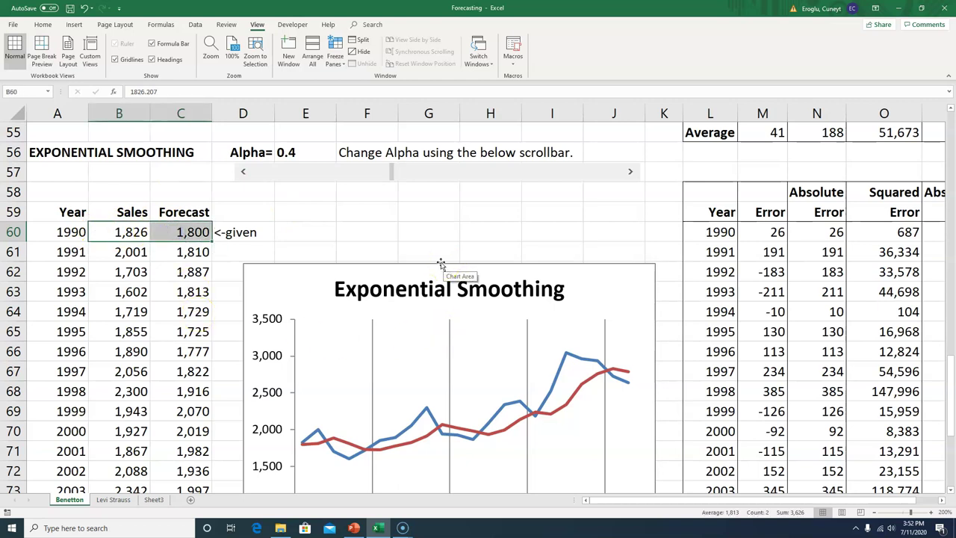
{"action": "left_click", "coordinate": [432, 255]}
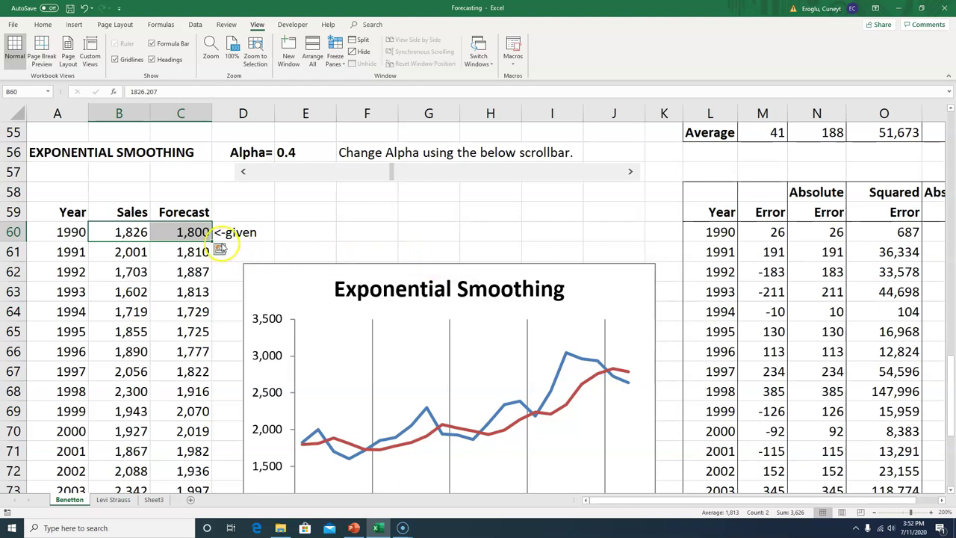
{"action": "left_click", "coordinate": [118, 236]}
{"action": "left_click", "coordinate": [117, 234]}
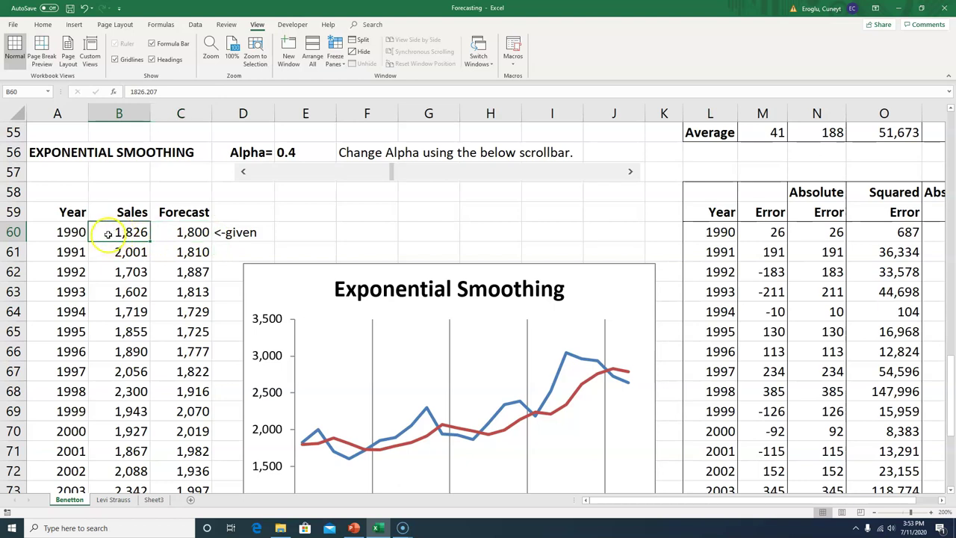
{"action": "left_click", "coordinate": [189, 232]}
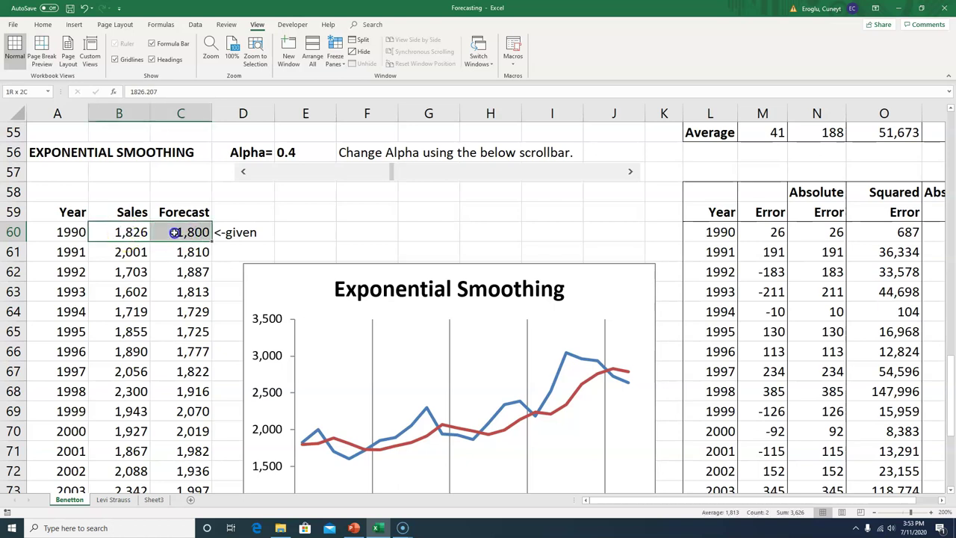
{"action": "left_click", "coordinate": [768, 232]}
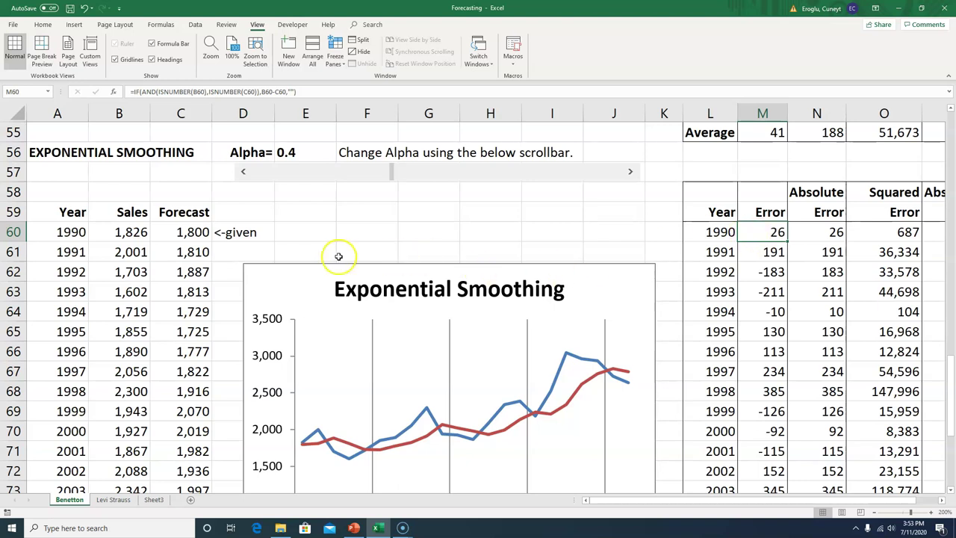
Trace the 1991 forecast back to the 1990 forecast and the 1990 forecast error.
{"action": "left_click", "coordinate": [189, 255]}
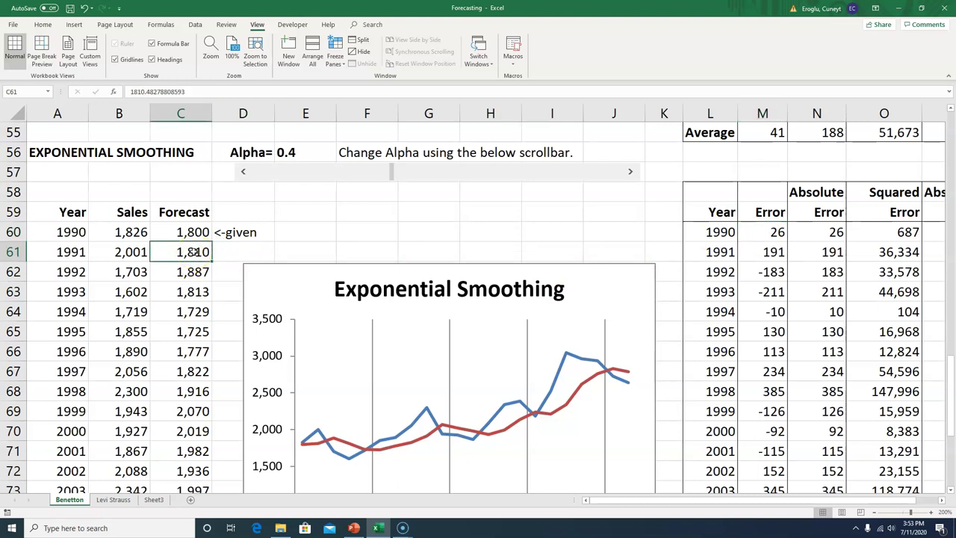
{"action": "left_click", "coordinate": [188, 231]}
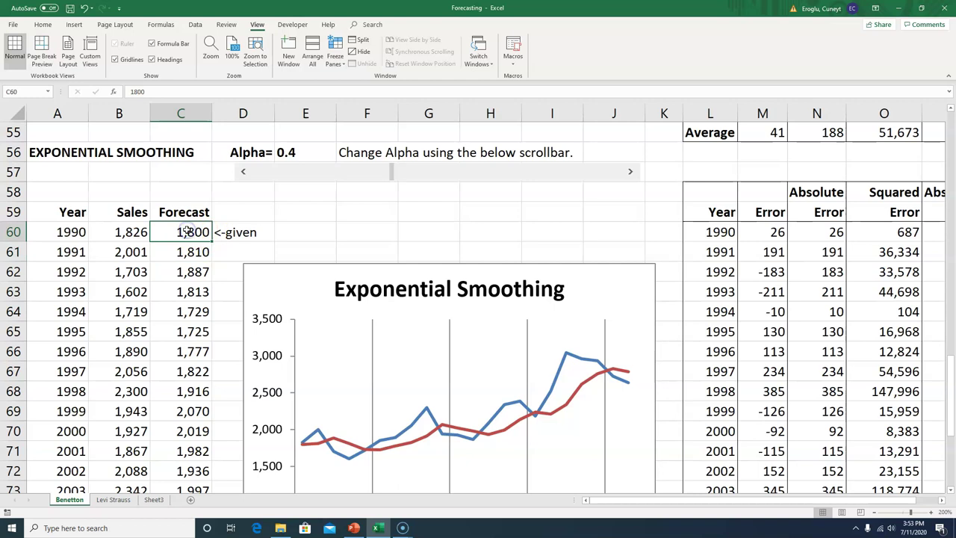
{"action": "left_click", "coordinate": [290, 183]}
{"action": "left_click", "coordinate": [770, 233]}
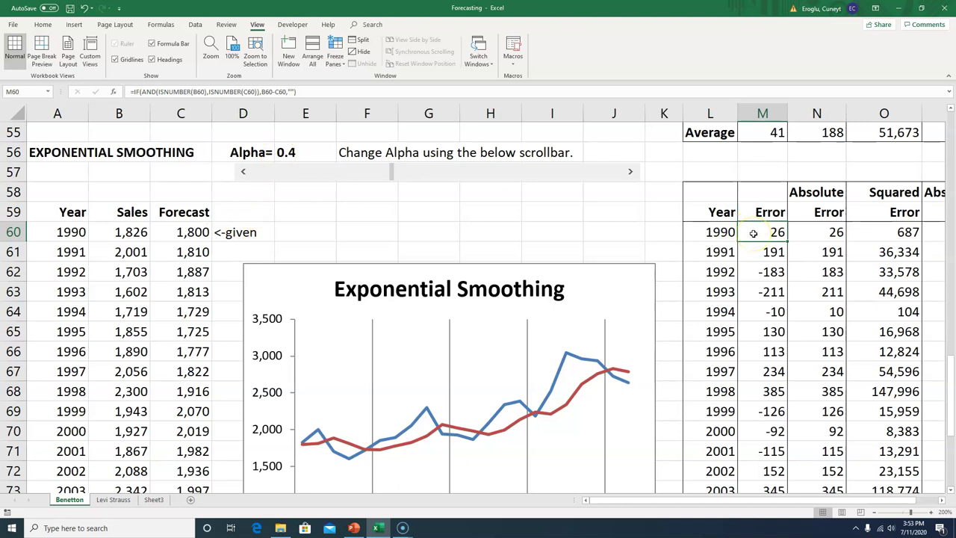
{"action": "left_click", "coordinate": [187, 252]}
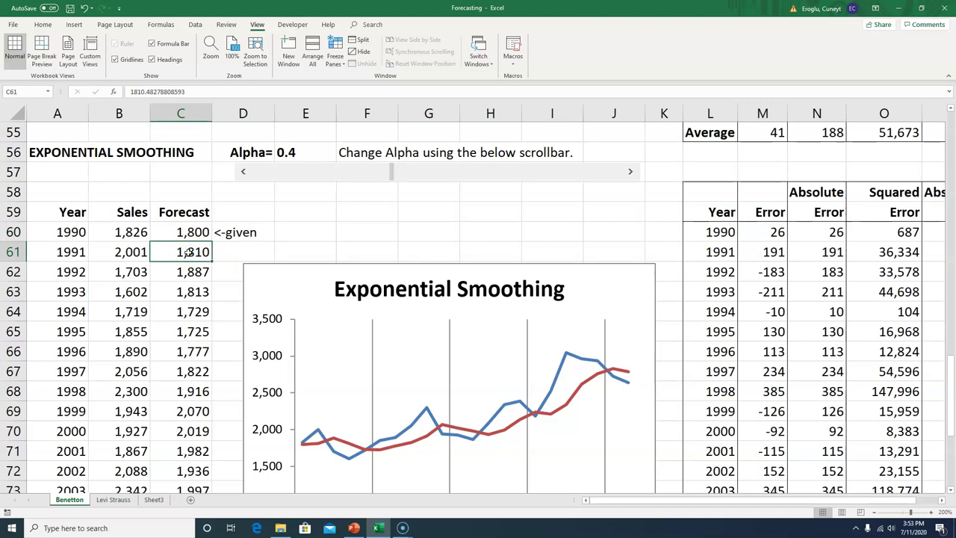
{"action": "left_click", "coordinate": [180, 255]}
Compare the 1991 sales with the 1991 forecast and inspect that year's error formula.
{"action": "left_click", "coordinate": [118, 258]}
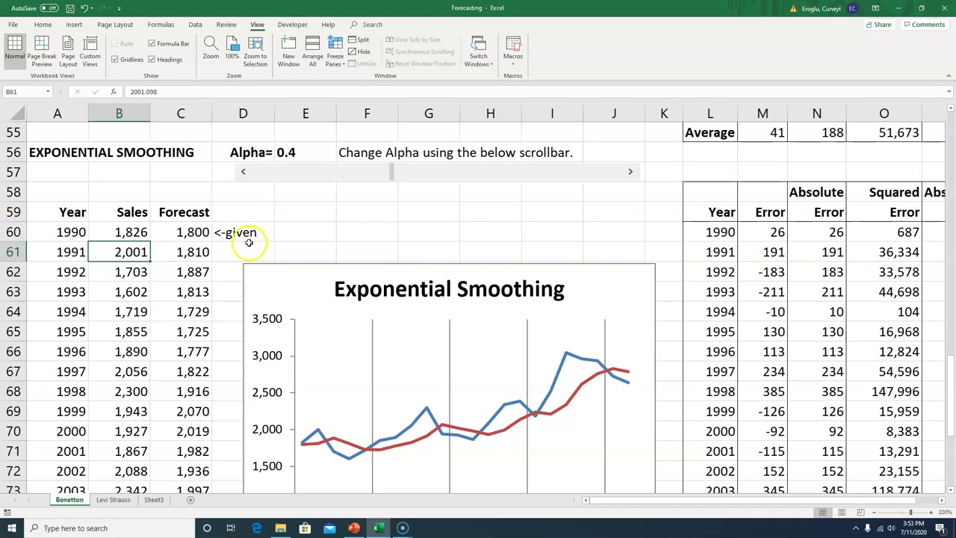
{"action": "left_click", "coordinate": [198, 252]}
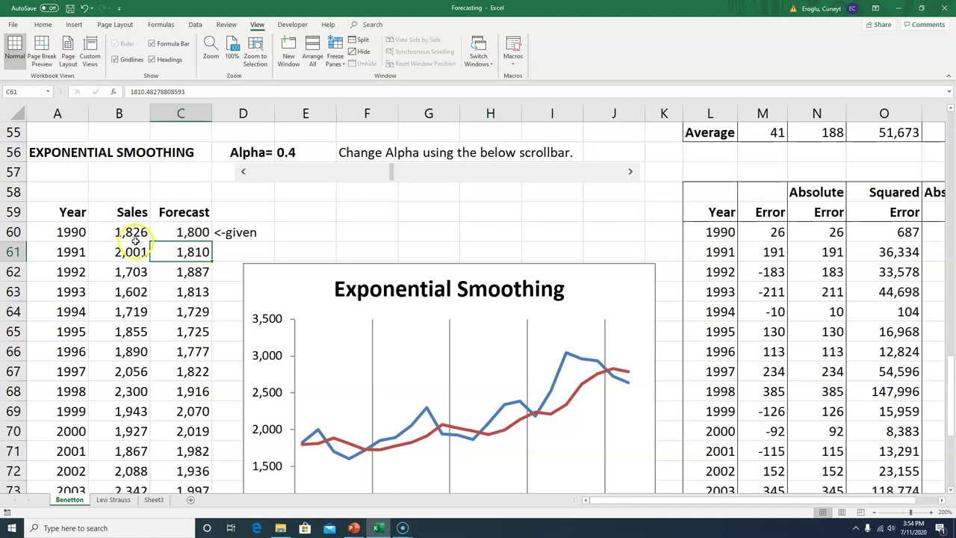
{"action": "left_click_drag", "start_coordinate": [112, 254], "coordinate": [170, 253]}
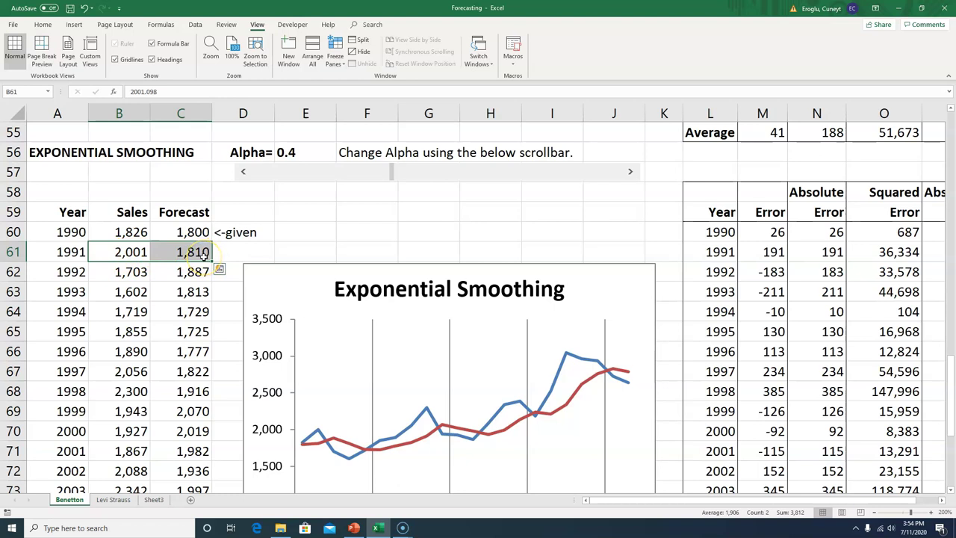
{"action": "left_click", "coordinate": [764, 252]}
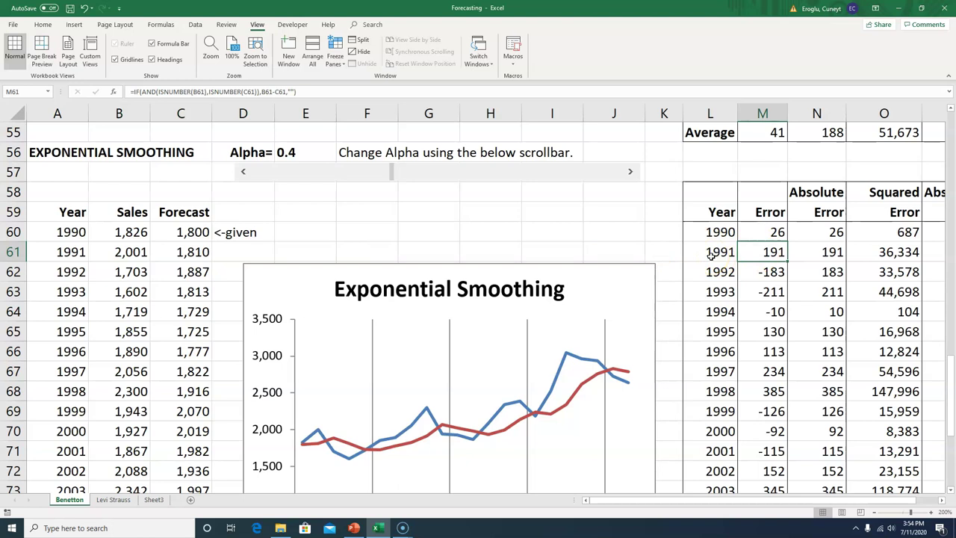
Review the 1992 forecast against the 1992 sales and inspect the corresponding error formula.
{"action": "left_click", "coordinate": [193, 273]}
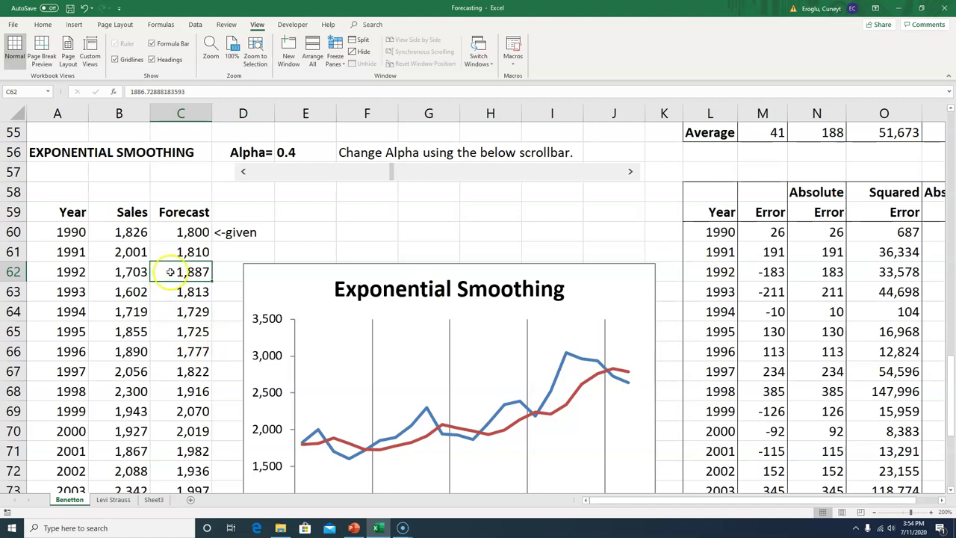
{"action": "left_click", "coordinate": [119, 273]}
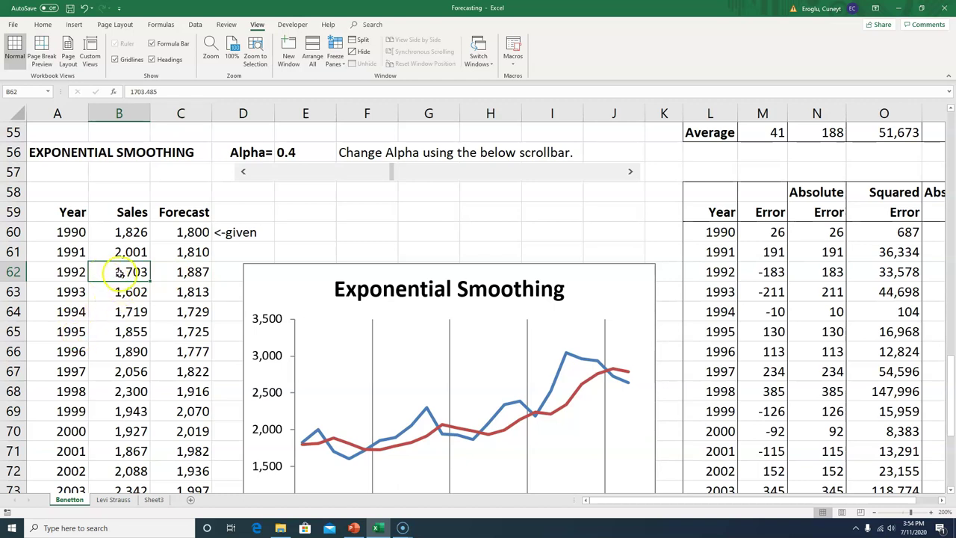
{"action": "left_click", "coordinate": [169, 276]}
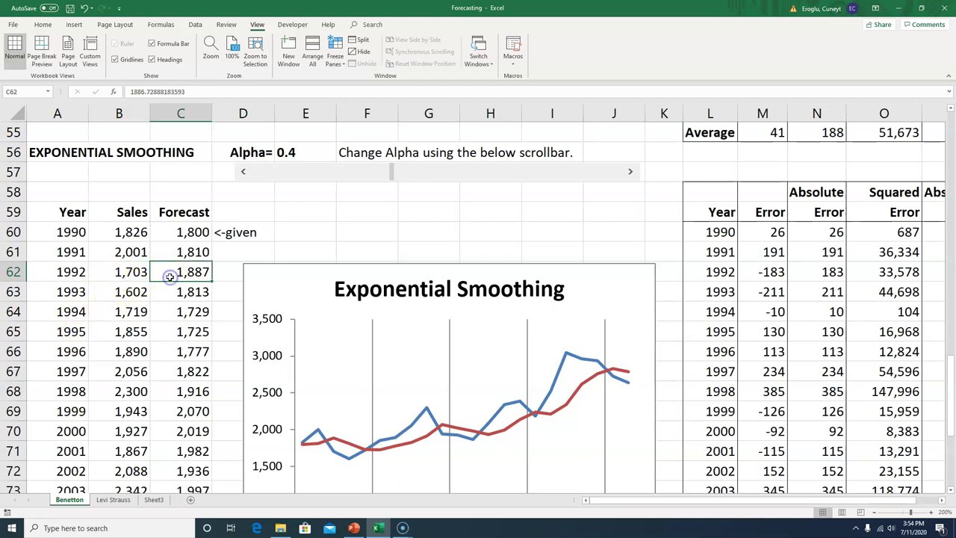
{"action": "left_click_drag", "start_coordinate": [122, 273], "coordinate": [160, 273]}
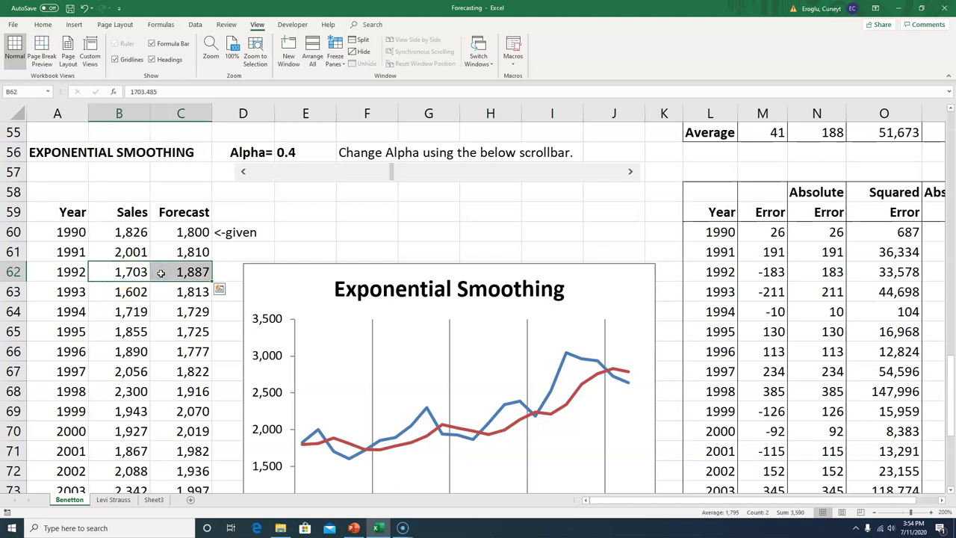
{"action": "left_click", "coordinate": [120, 275]}
{"action": "left_click", "coordinate": [762, 278]}
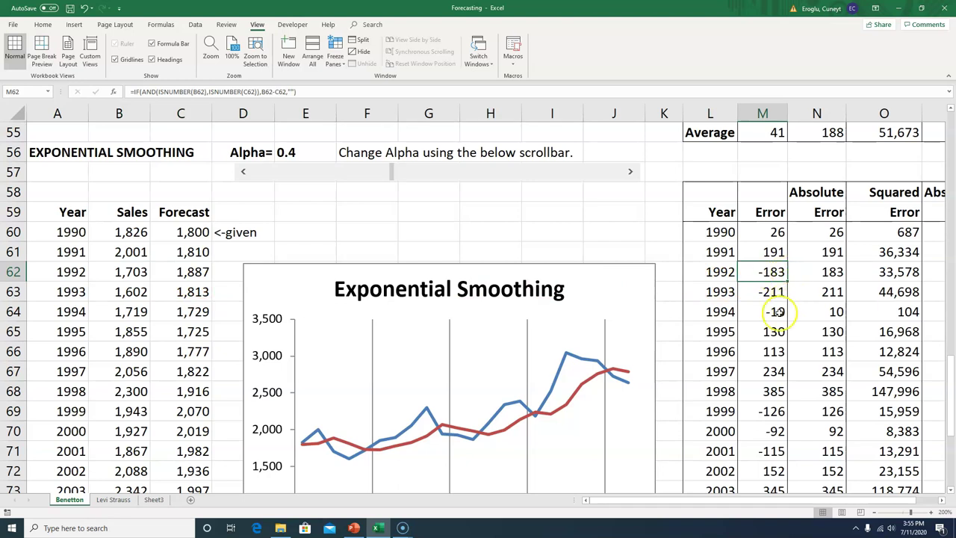
Move the Exponential Smoothing chart up to just below the Alpha scrollbar, then deselect it.
{"action": "left_click_drag", "start_coordinate": [598, 267], "coordinate": [619, 195]}
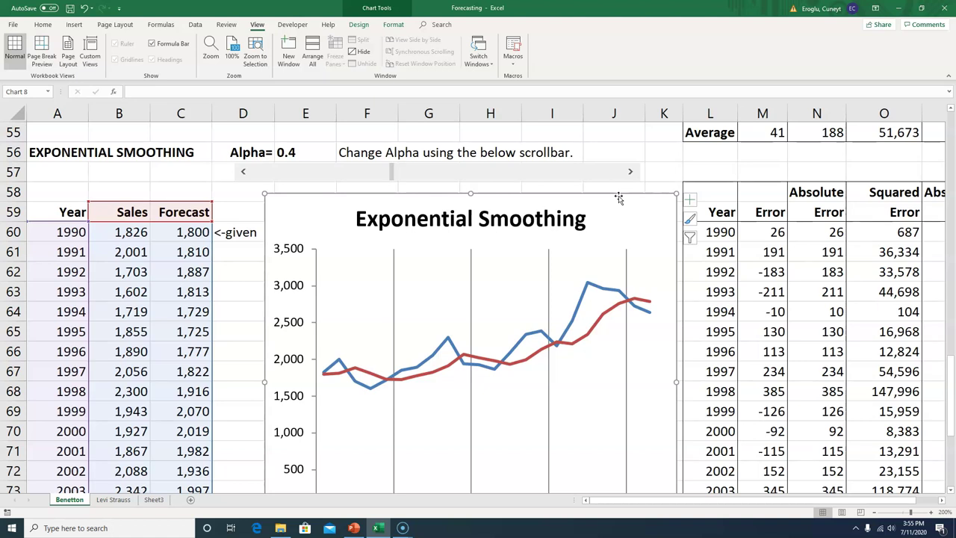
{"action": "left_click", "coordinate": [233, 197]}
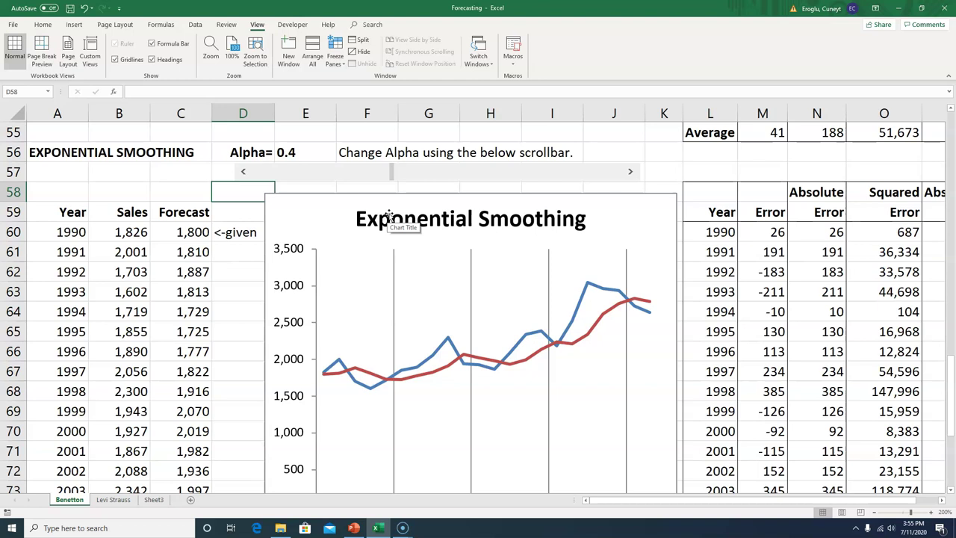
Lower the exponential smoothing Alpha to 0.1.
{"action": "left_click", "coordinate": [243, 173]}
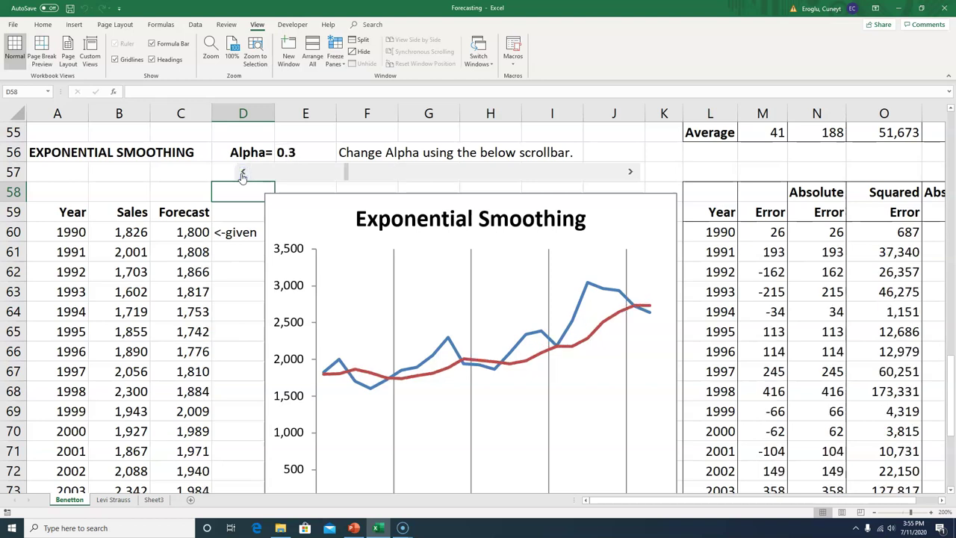
{"action": "left_click", "coordinate": [243, 173]}
{"action": "left_click", "coordinate": [242, 173]}
{"action": "left_click", "coordinate": [244, 173]}
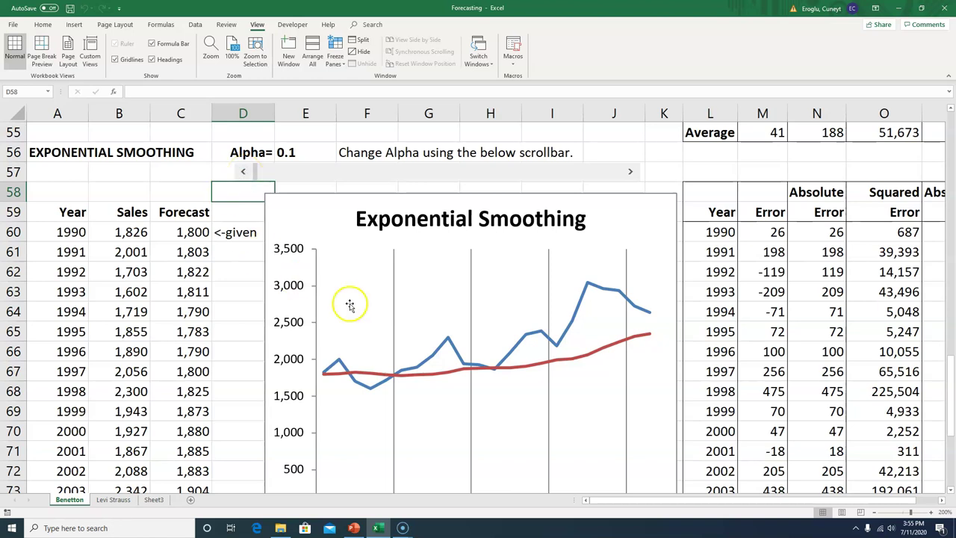
Raise the exponential smoothing Alpha to 0.9.
{"action": "mouse_move", "coordinate": [574, 364]}
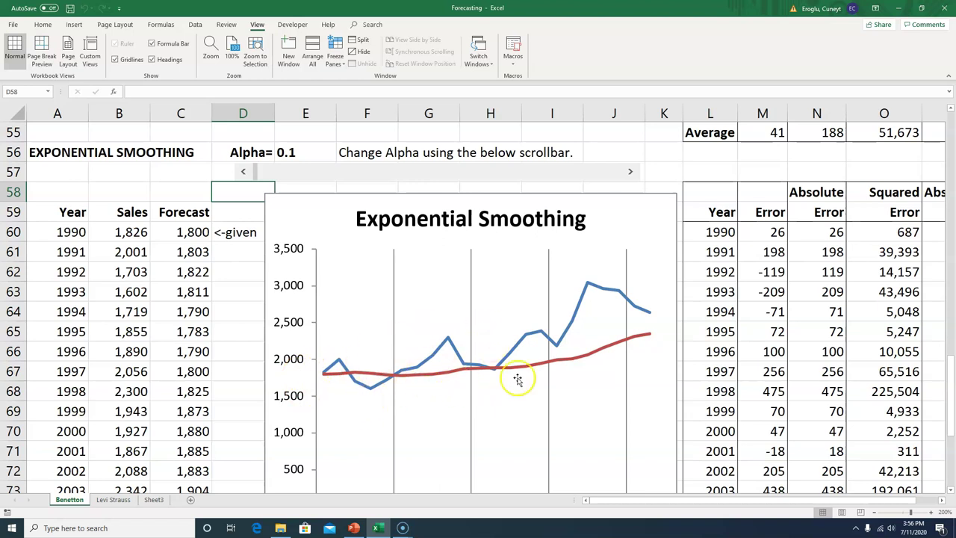
{"action": "mouse_move", "coordinate": [649, 317]}
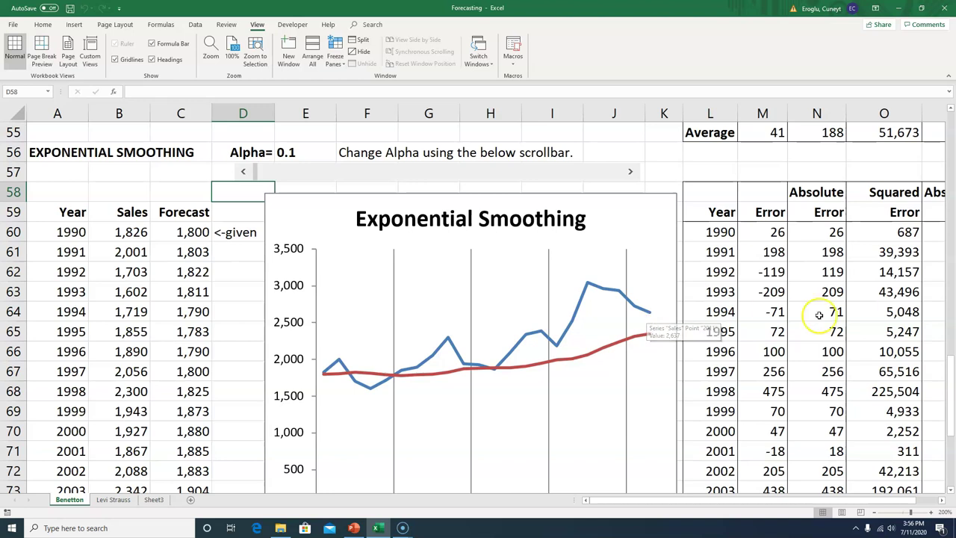
{"action": "left_click", "coordinate": [632, 173]}
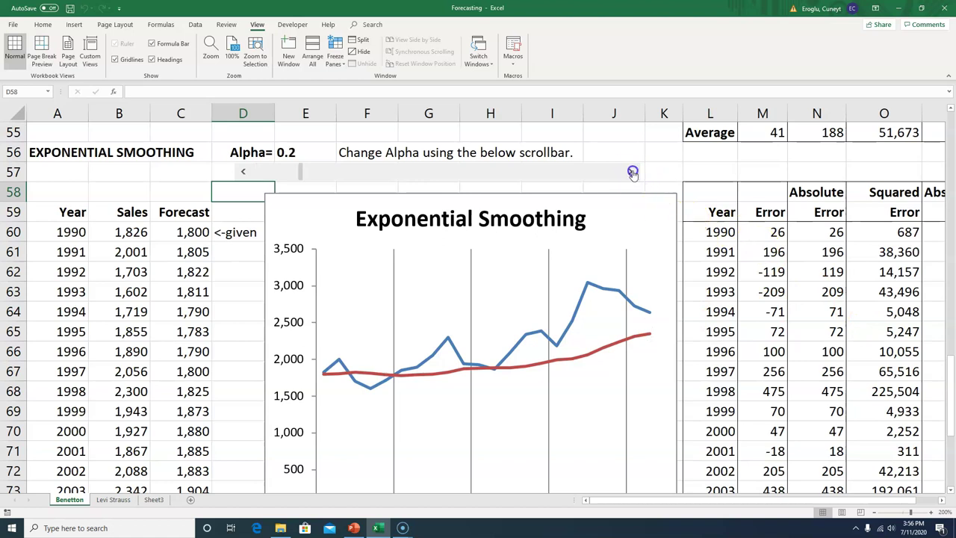
{"action": "left_click", "coordinate": [633, 173]}
{"action": "left_click", "coordinate": [632, 172]}
{"action": "left_click", "coordinate": [632, 173]}
{"action": "left_click", "coordinate": [632, 173]}
{"action": "left_click", "coordinate": [632, 173]}
{"action": "left_click", "coordinate": [632, 172]}
{"action": "left_click", "coordinate": [632, 172]}
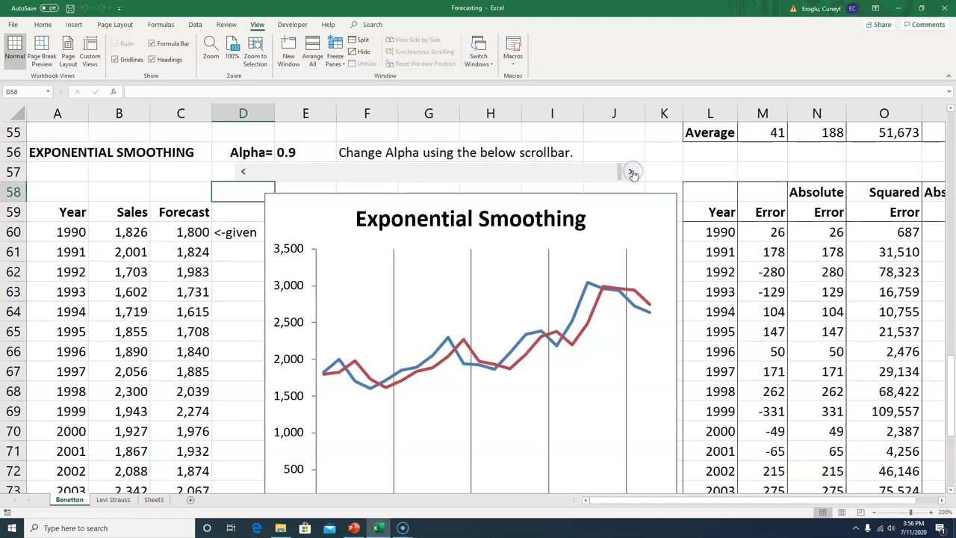